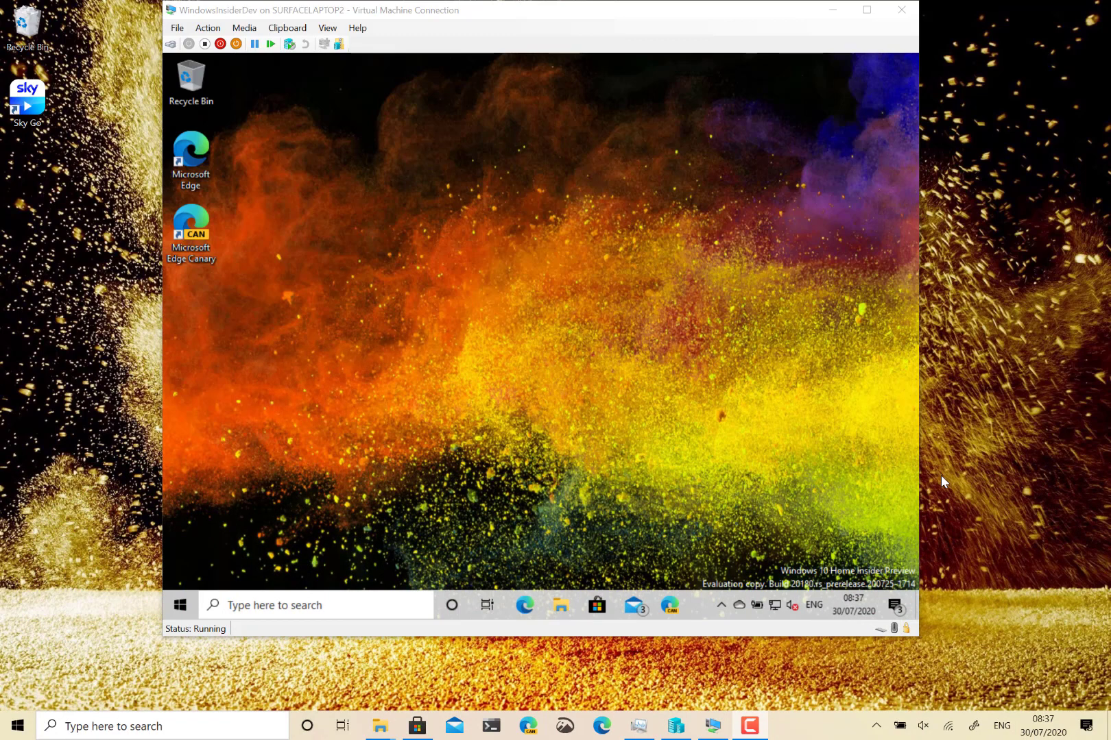
Step: Open the Start menu to browse its theme-aware tiles and app list
{"action": "key", "text": "super"}
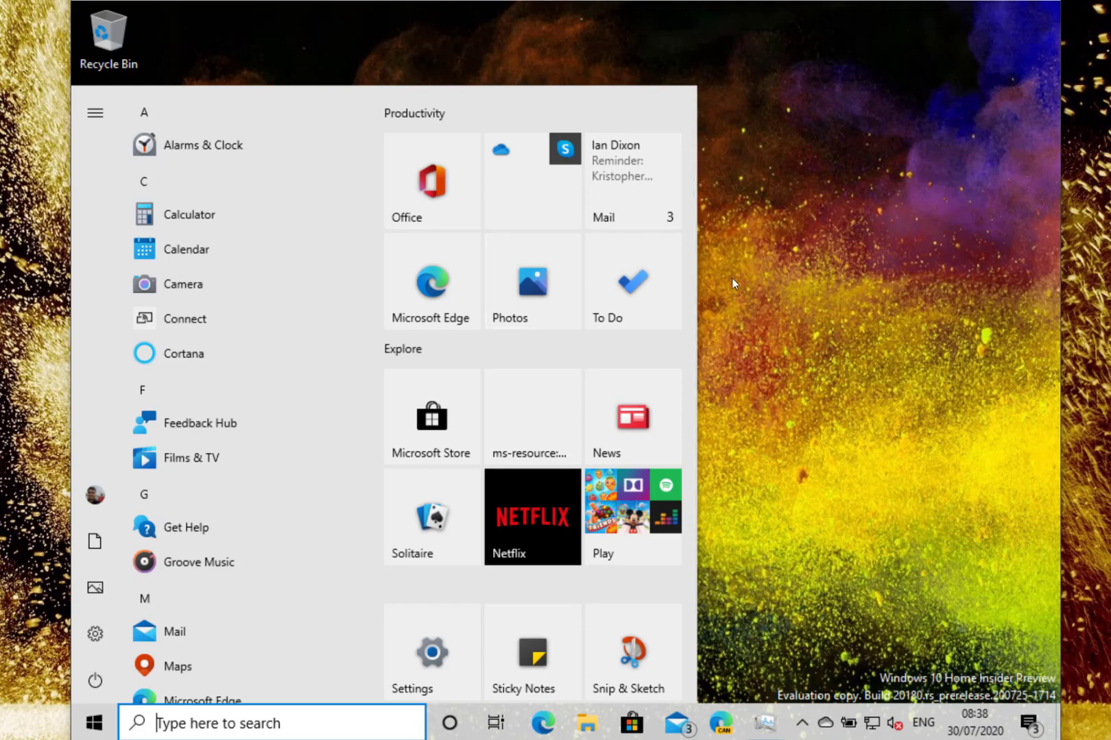
{"action": "mouse_move", "coordinate": [431, 417]}
{"action": "scroll", "coordinate": [471, 424], "scroll_direction": "down", "scroll_amount": 1}
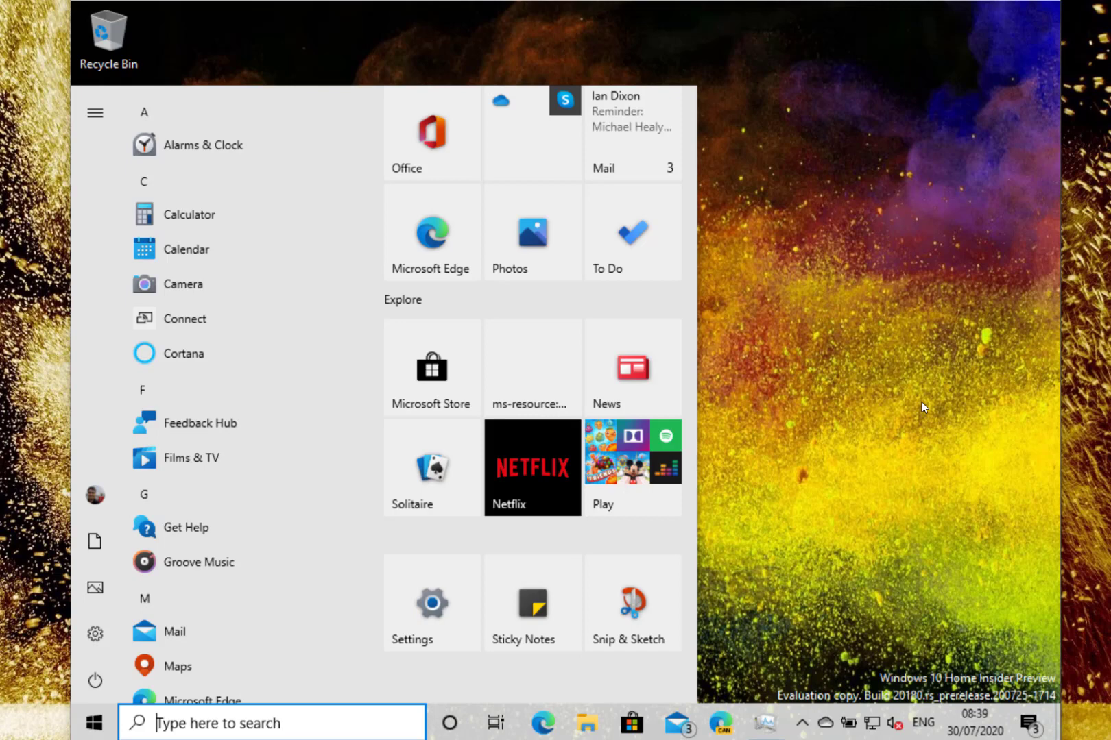
{"action": "scroll", "coordinate": [159, 390], "scroll_direction": "down", "scroll_amount": 1}
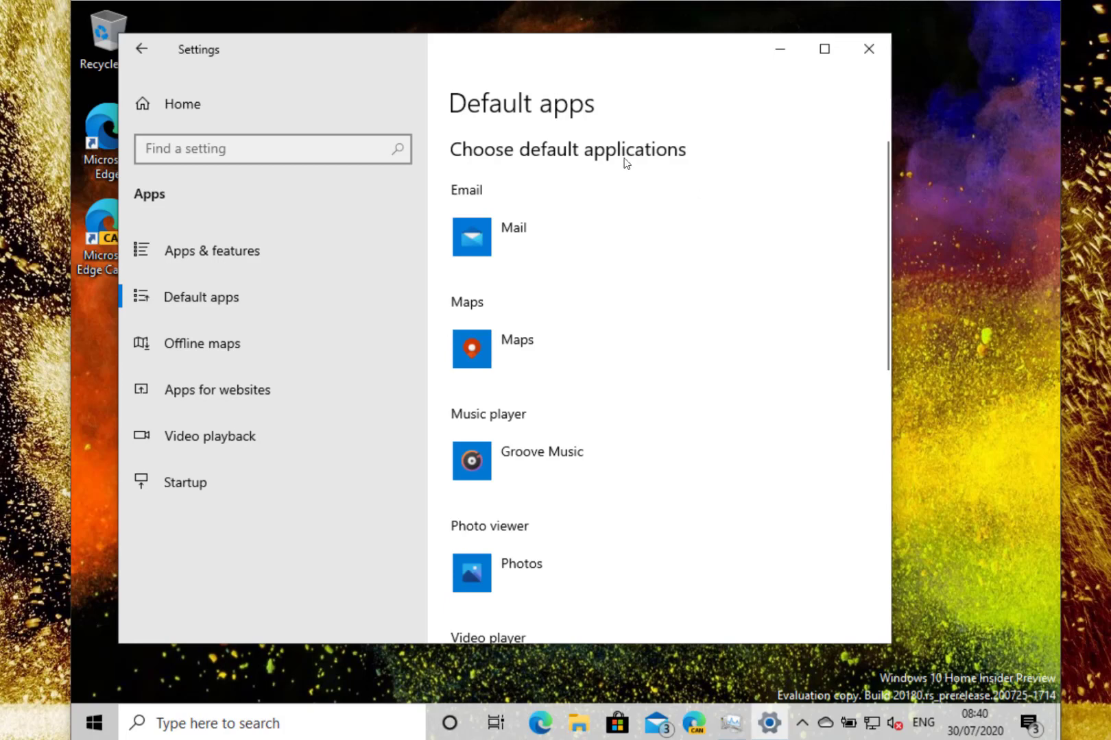
{"action": "scroll", "coordinate": [636, 227], "scroll_direction": "down", "scroll_amount": 3}
{"action": "scroll", "coordinate": [635, 229], "scroll_direction": "up", "scroll_amount": 3}
{"action": "scroll", "coordinate": [635, 227], "scroll_direction": "down", "scroll_amount": 6}
{"action": "scroll", "coordinate": [636, 228], "scroll_direction": "up", "scroll_amount": 3}
{"action": "scroll", "coordinate": [637, 228], "scroll_direction": "up", "scroll_amount": 3}
{"action": "scroll", "coordinate": [635, 230], "scroll_direction": "up", "scroll_amount": 1}
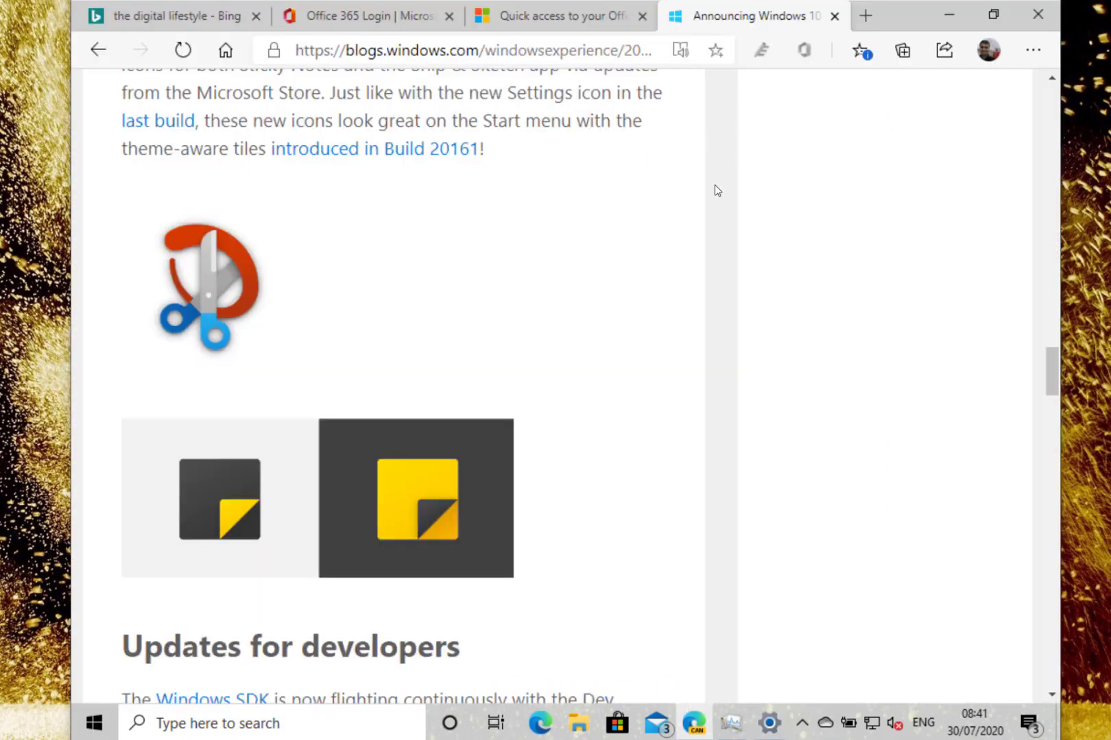
Step: Cycle Alt-Tab through Settings and Task Manager, landing back on the Edge announcement post
{"action": "key", "text": "alt+Tab"}
{"action": "key", "text": "alt+Tab"}
{"action": "key", "text": "alt+Tab"}
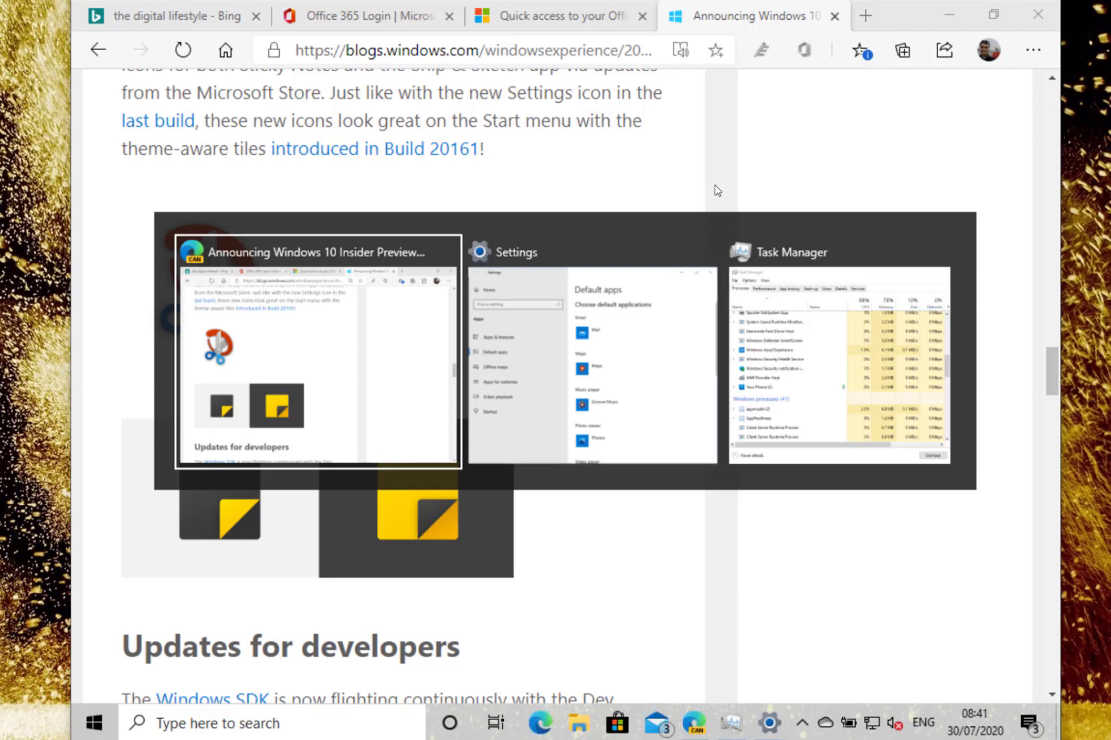
{"action": "key", "text": "alt"}
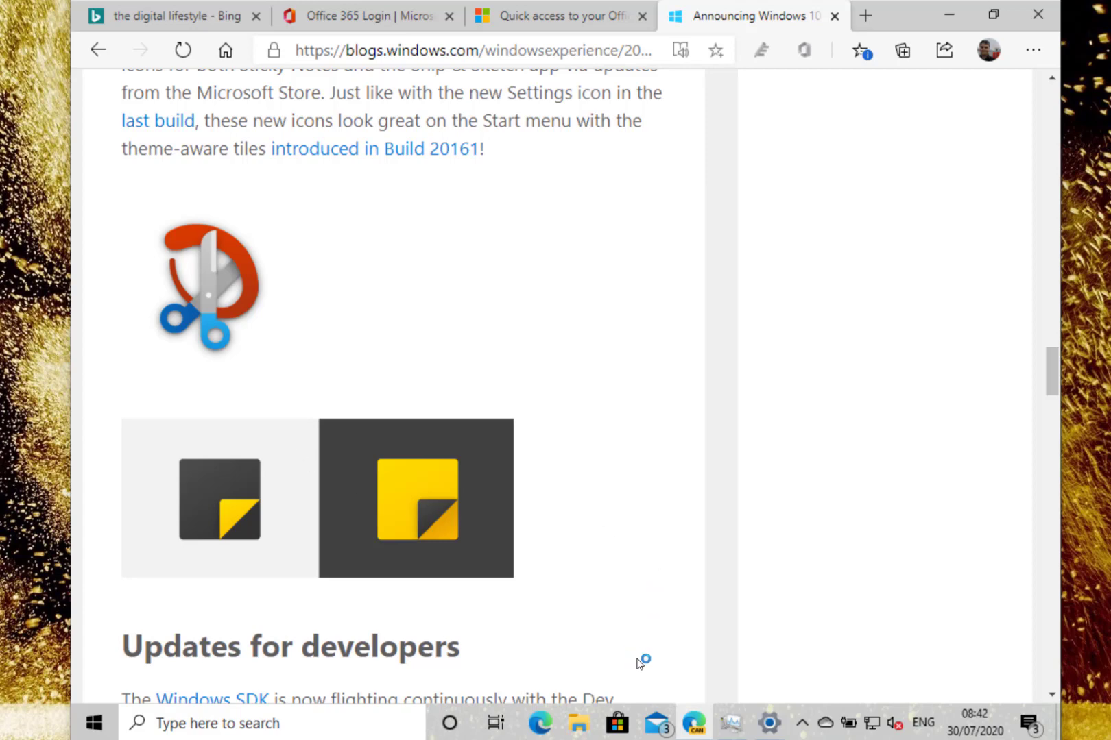
{"action": "left_click", "coordinate": [617, 724]}
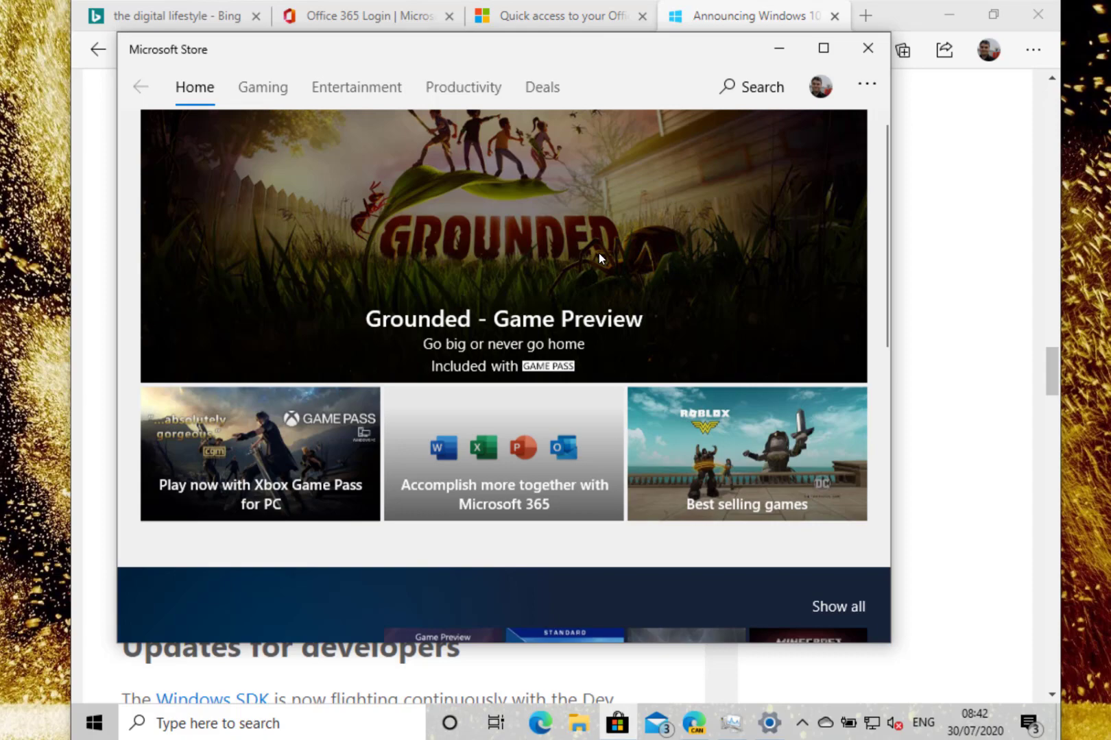
Step: Open Start over the Store to show the new Sticky Notes and Snip & Sketch tiles
{"action": "left_click", "coordinate": [94, 722]}
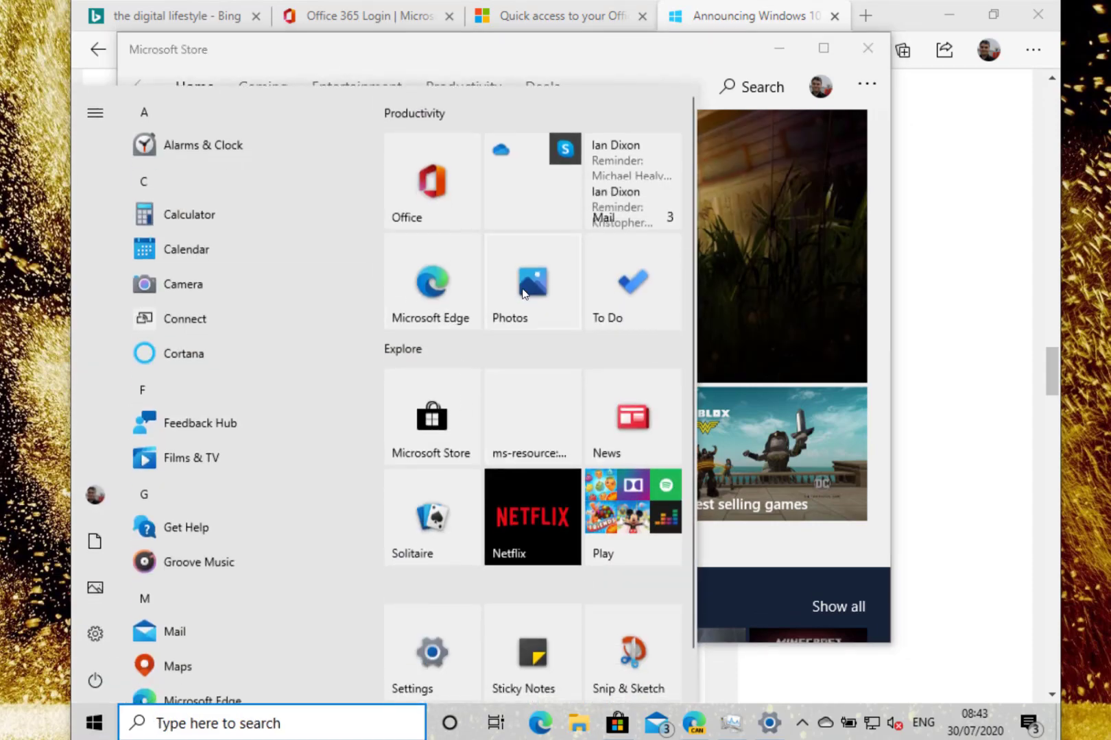
{"action": "scroll", "coordinate": [521, 304], "scroll_direction": "down", "scroll_amount": 1}
{"action": "scroll", "coordinate": [523, 292], "scroll_direction": "up", "scroll_amount": 1}
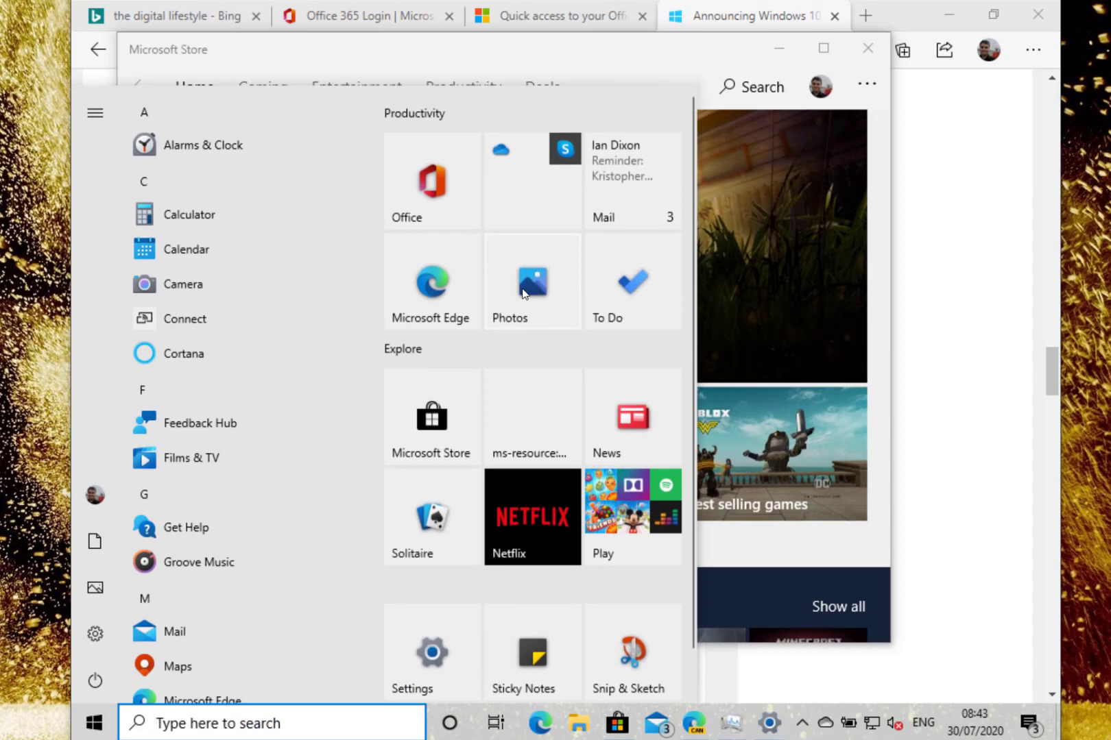